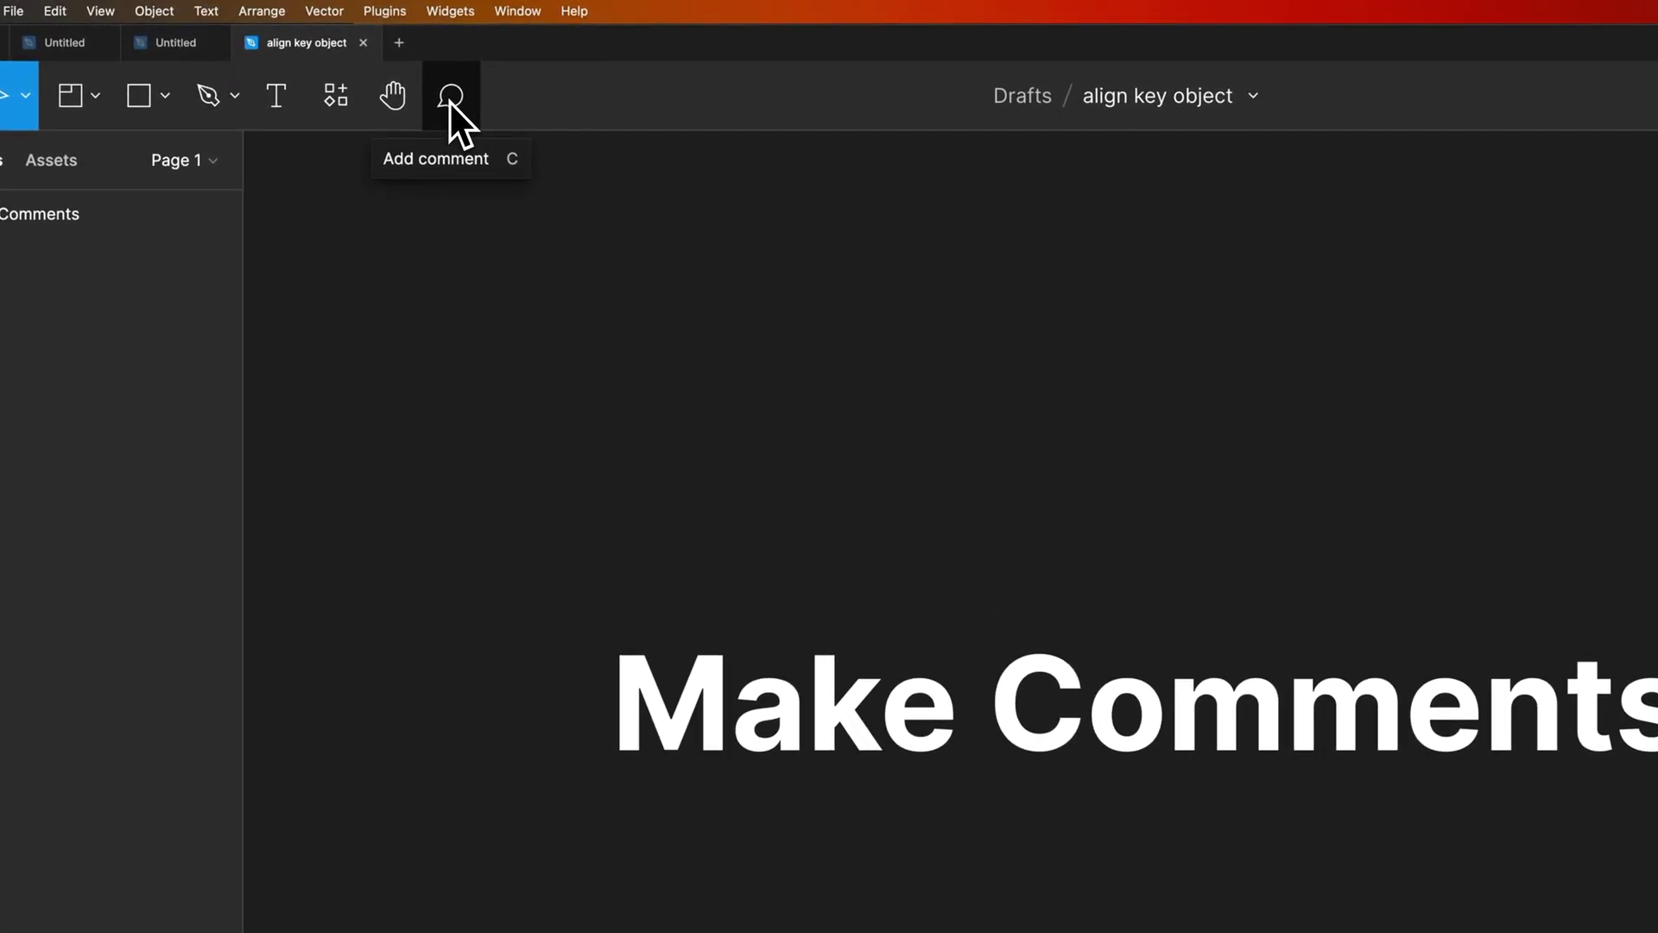
# - Pin a comment just above the 'Make Comments' heading with the Comment tool
pyautogui.click(450, 100)
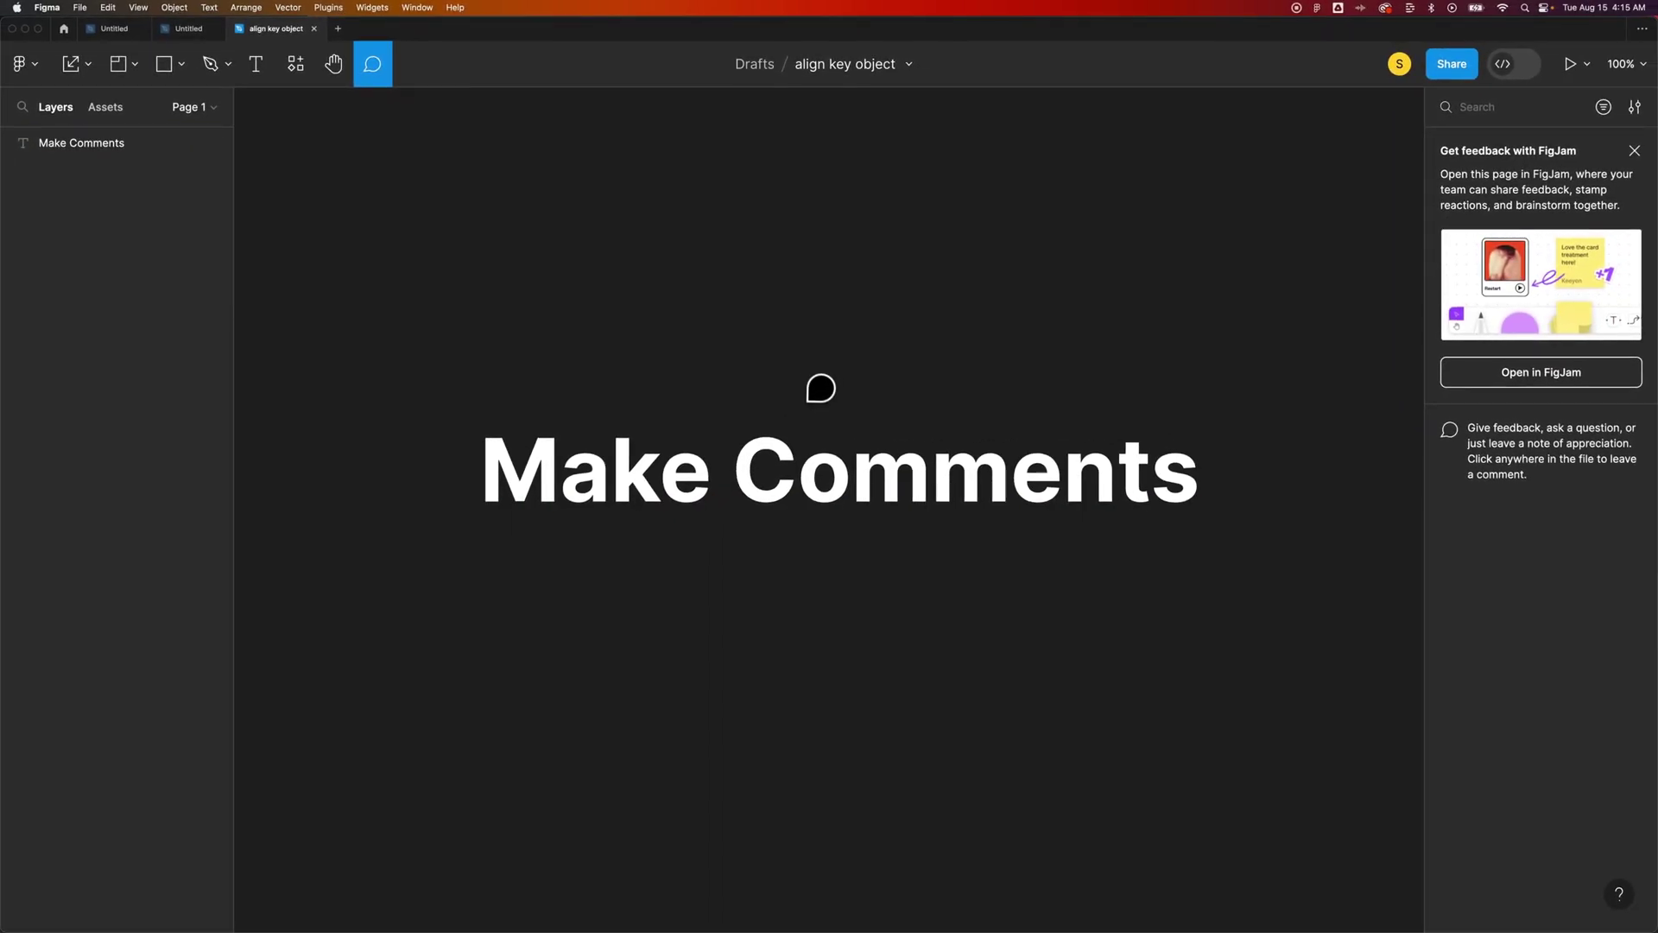
pyautogui.click(843, 409)
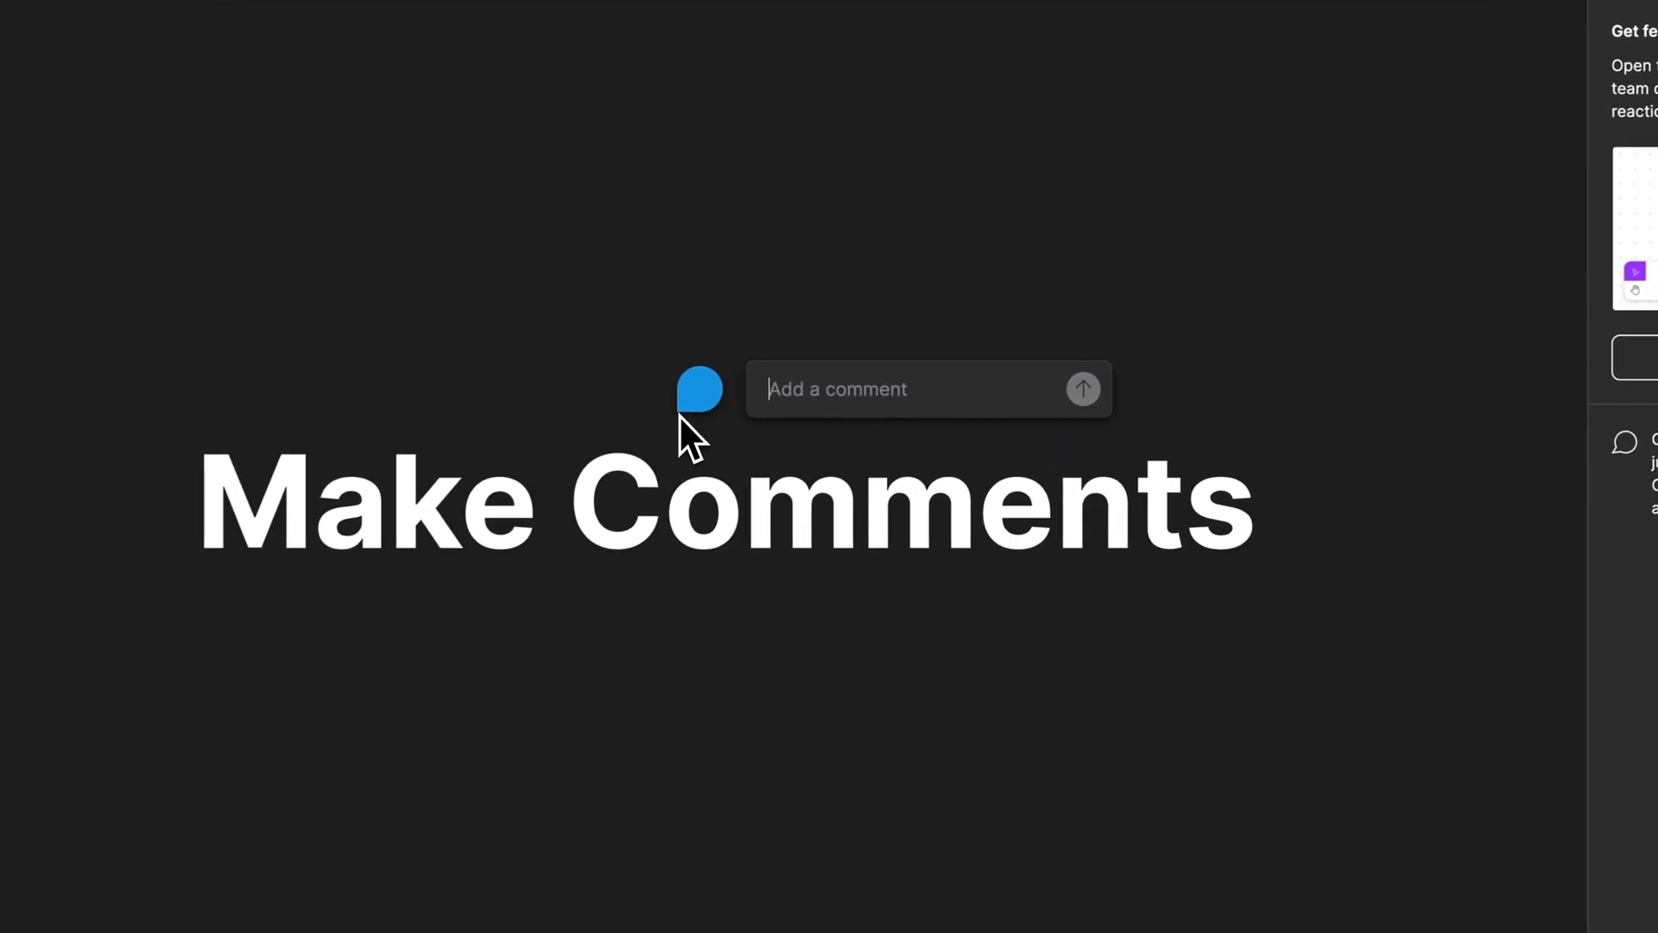
pyautogui.write('too')
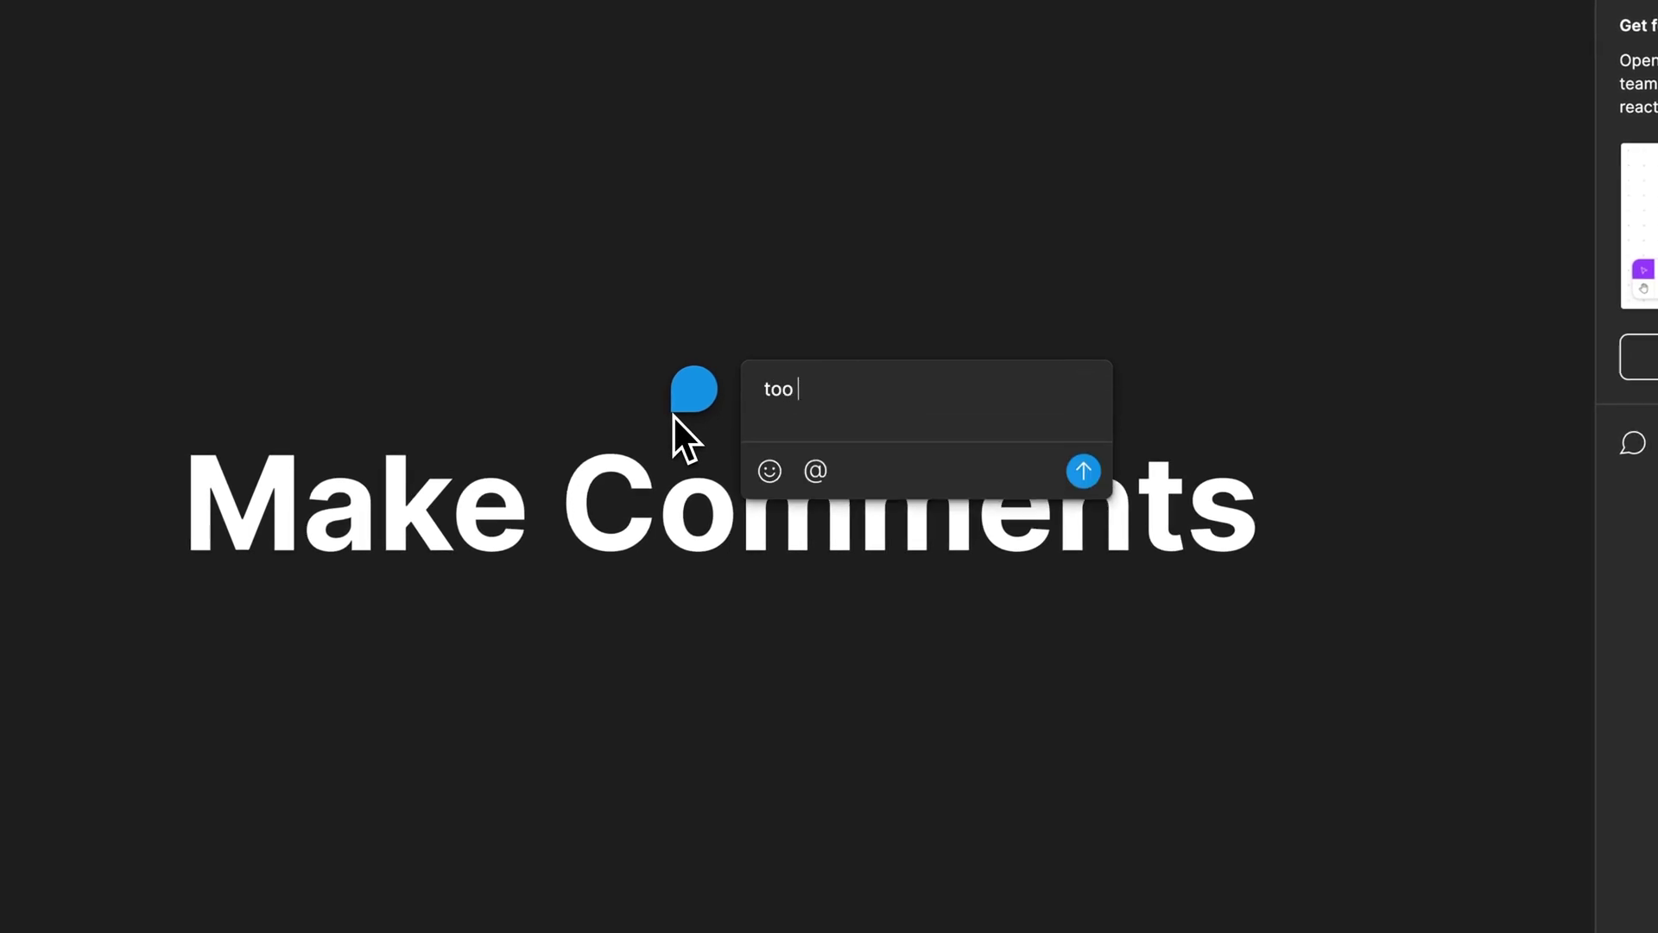
pyautogui.write(' big please make smaller')
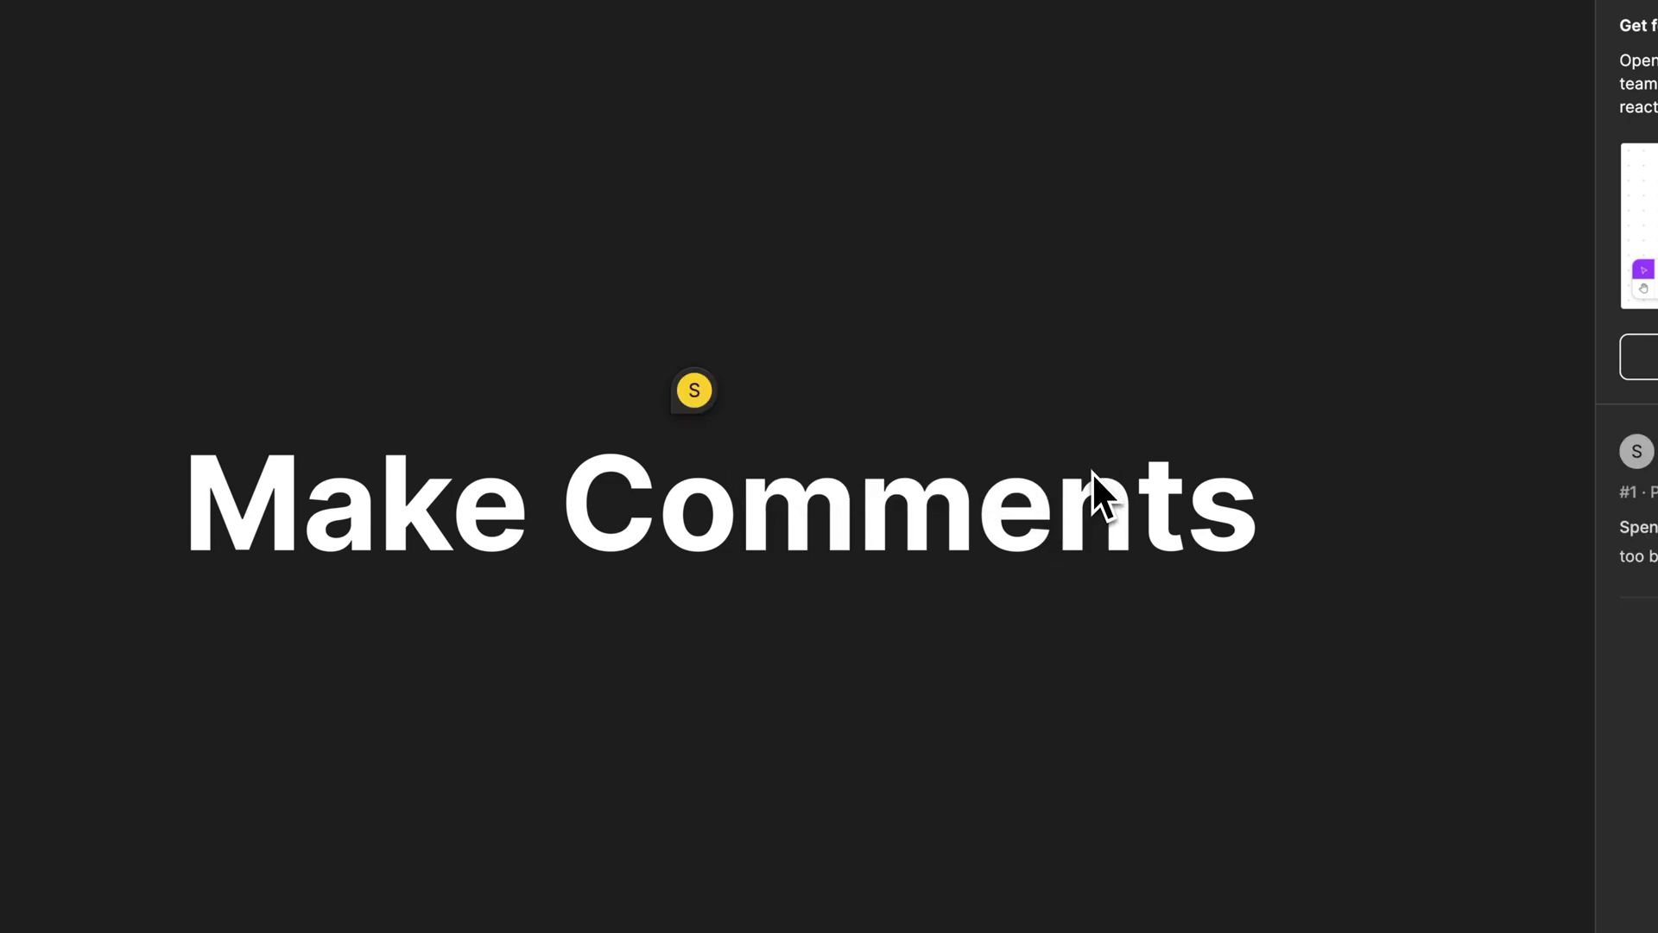
# - Open the 'too big please make smaller' thread, then show and dismiss its actions menu
pyautogui.click(700, 397)
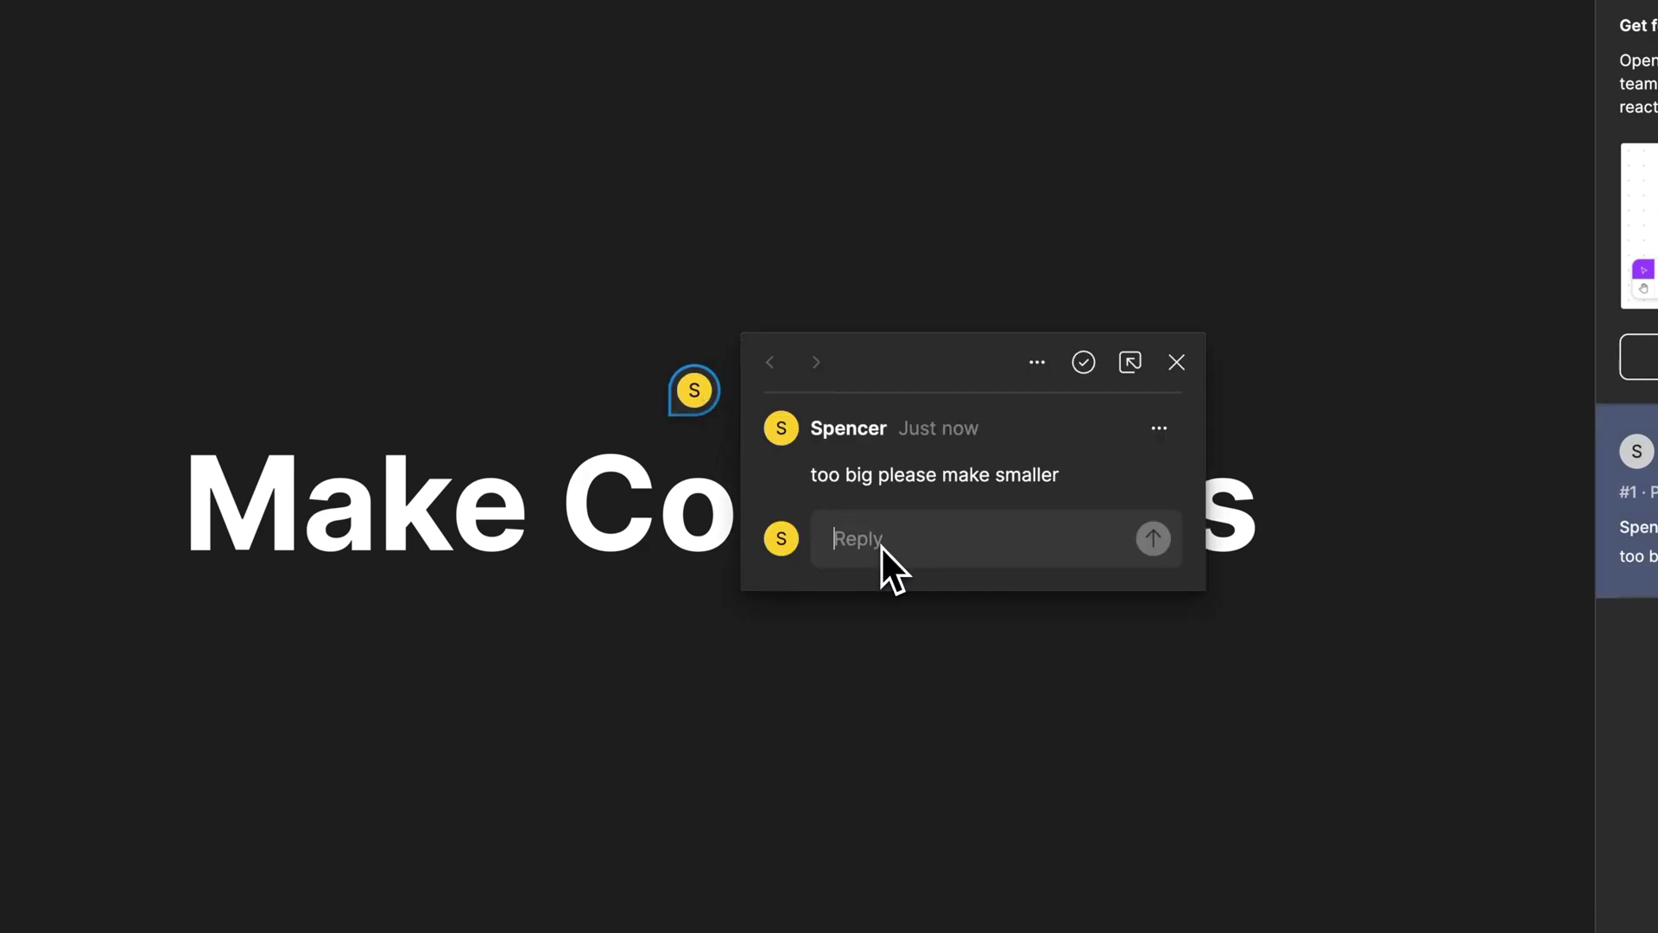
pyautogui.click(1034, 364)
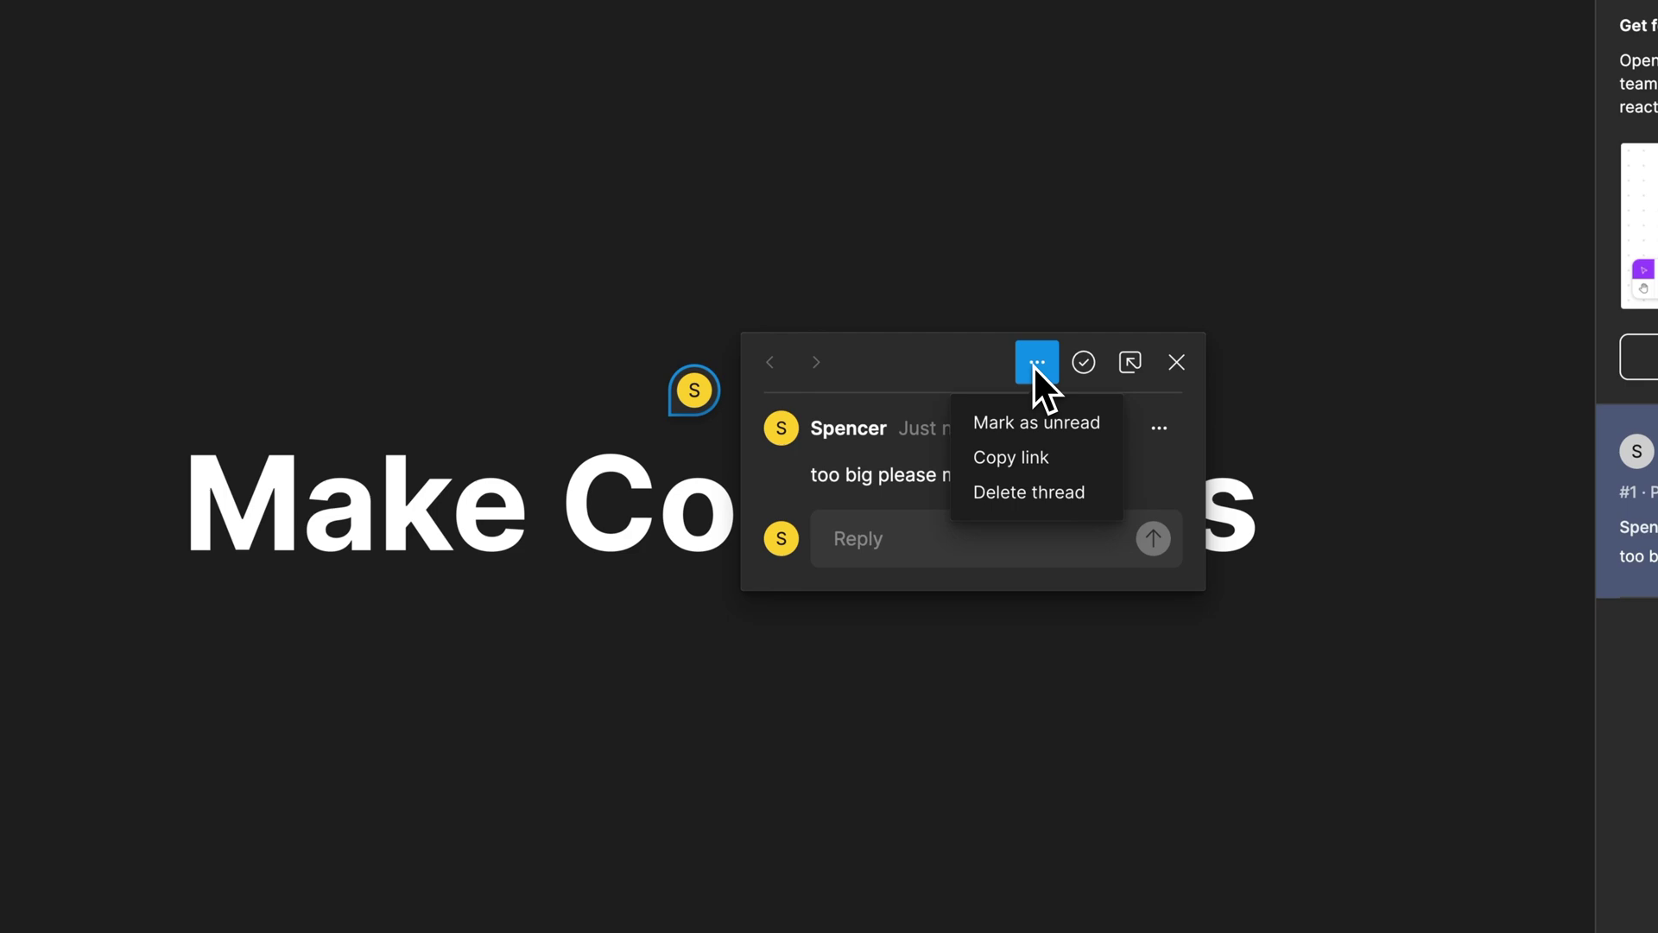
pyautogui.click(1087, 366)
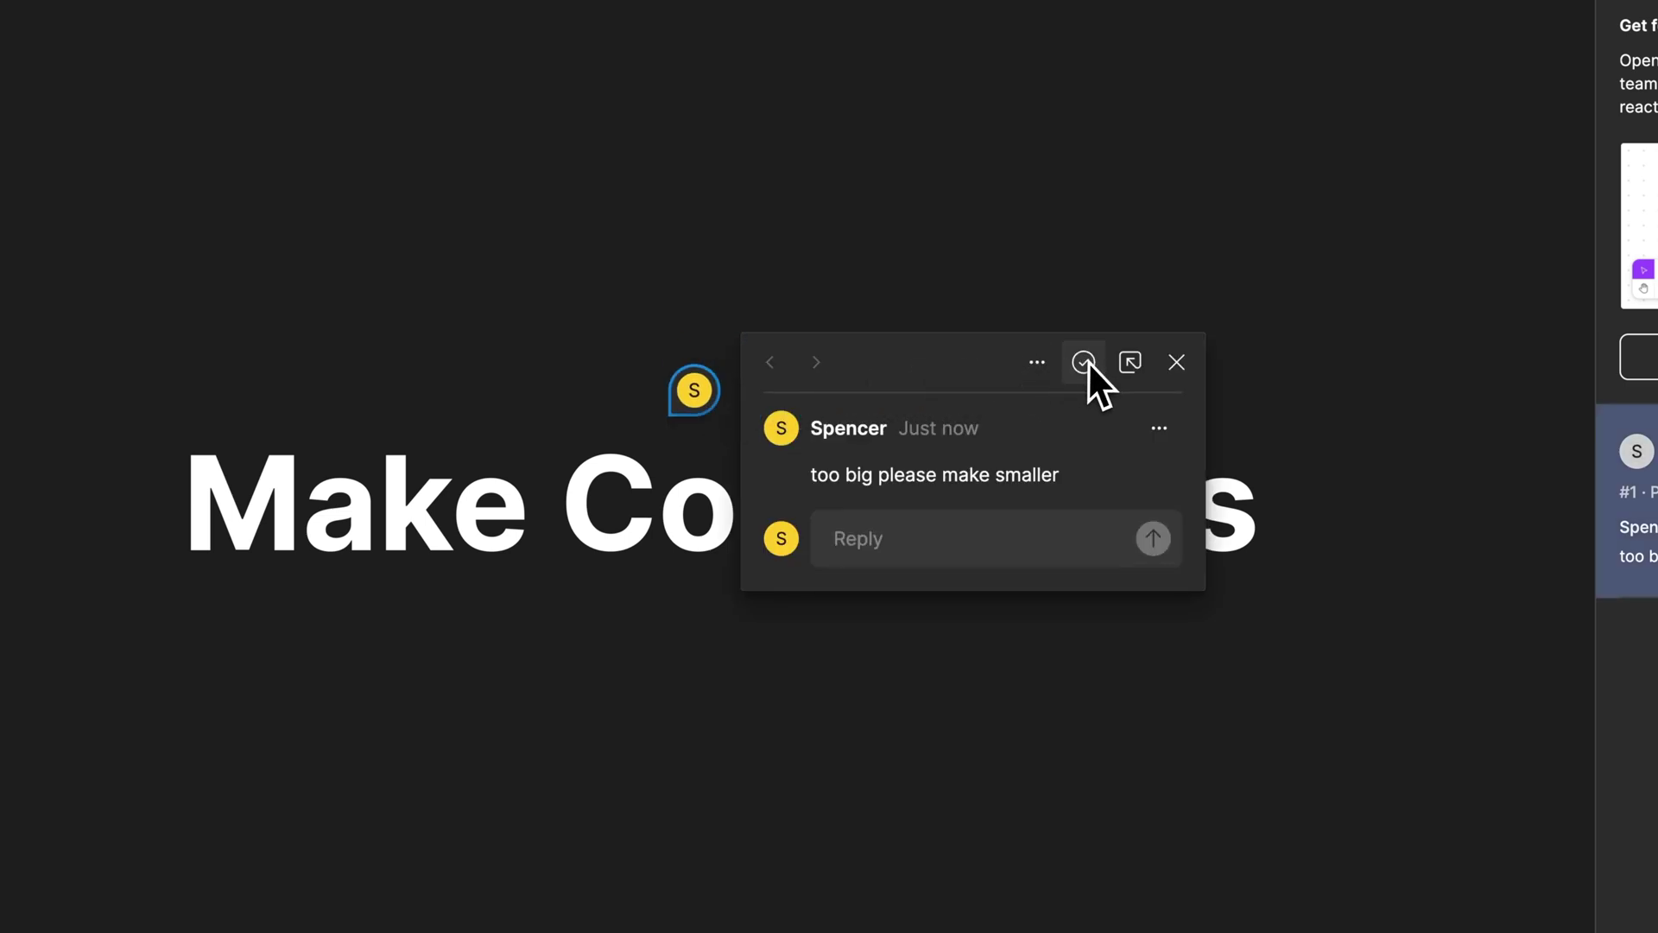
# - Resolve the first comment and post a 'test' comment above the heading
pyautogui.click(1086, 368)
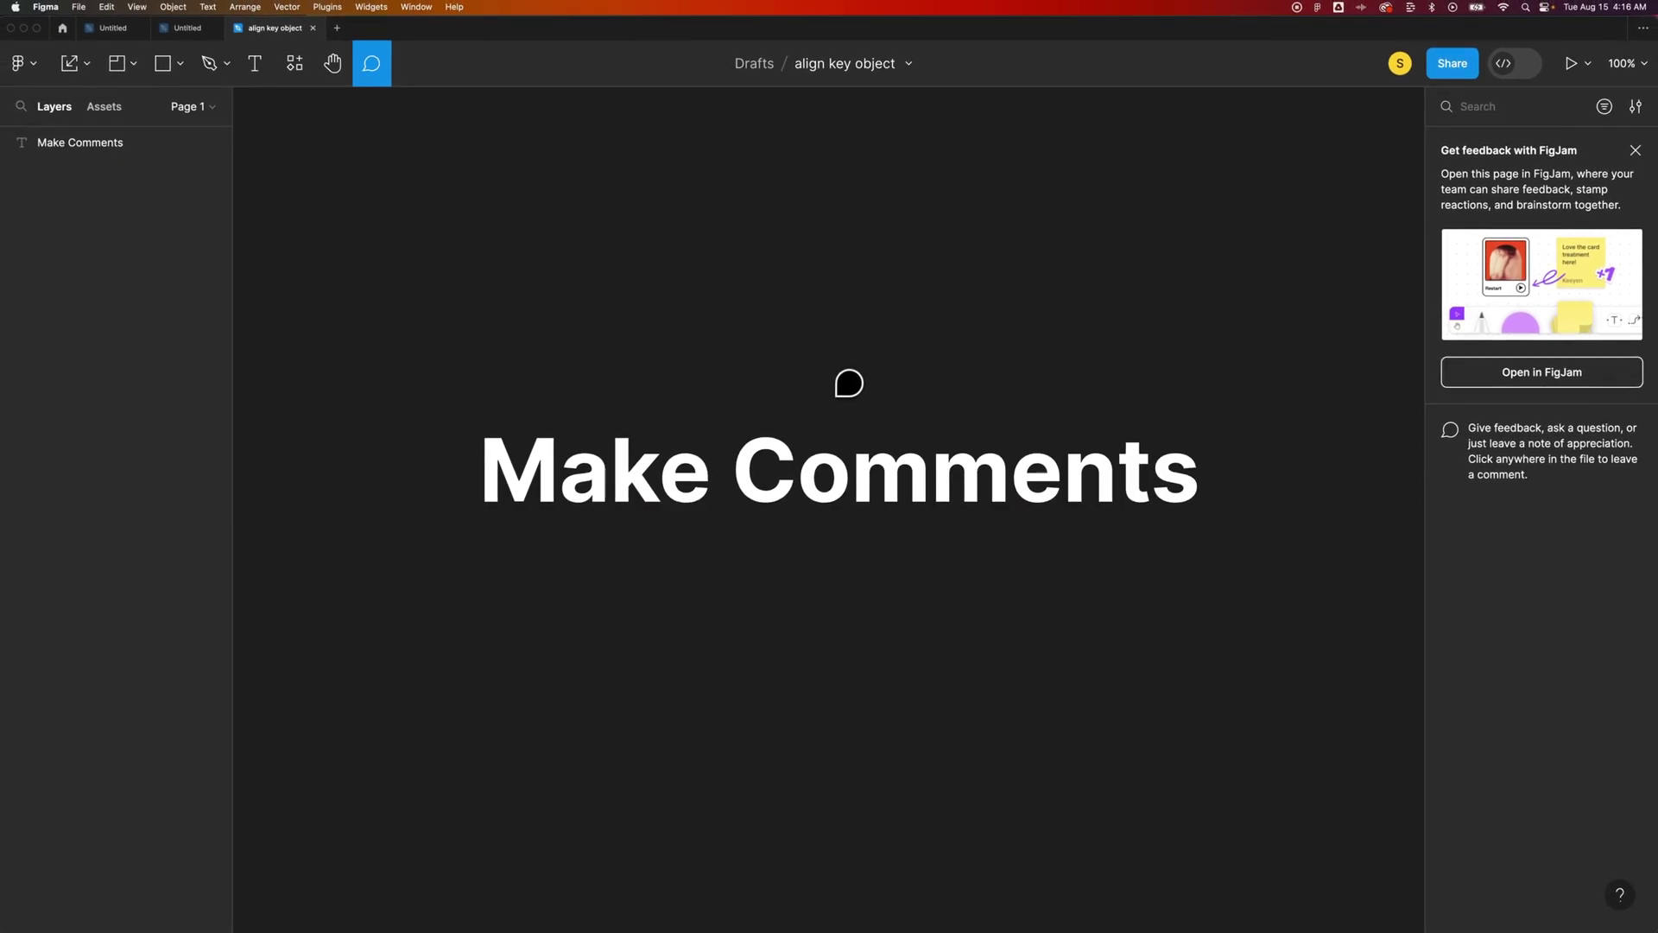
pyautogui.click(841, 390)
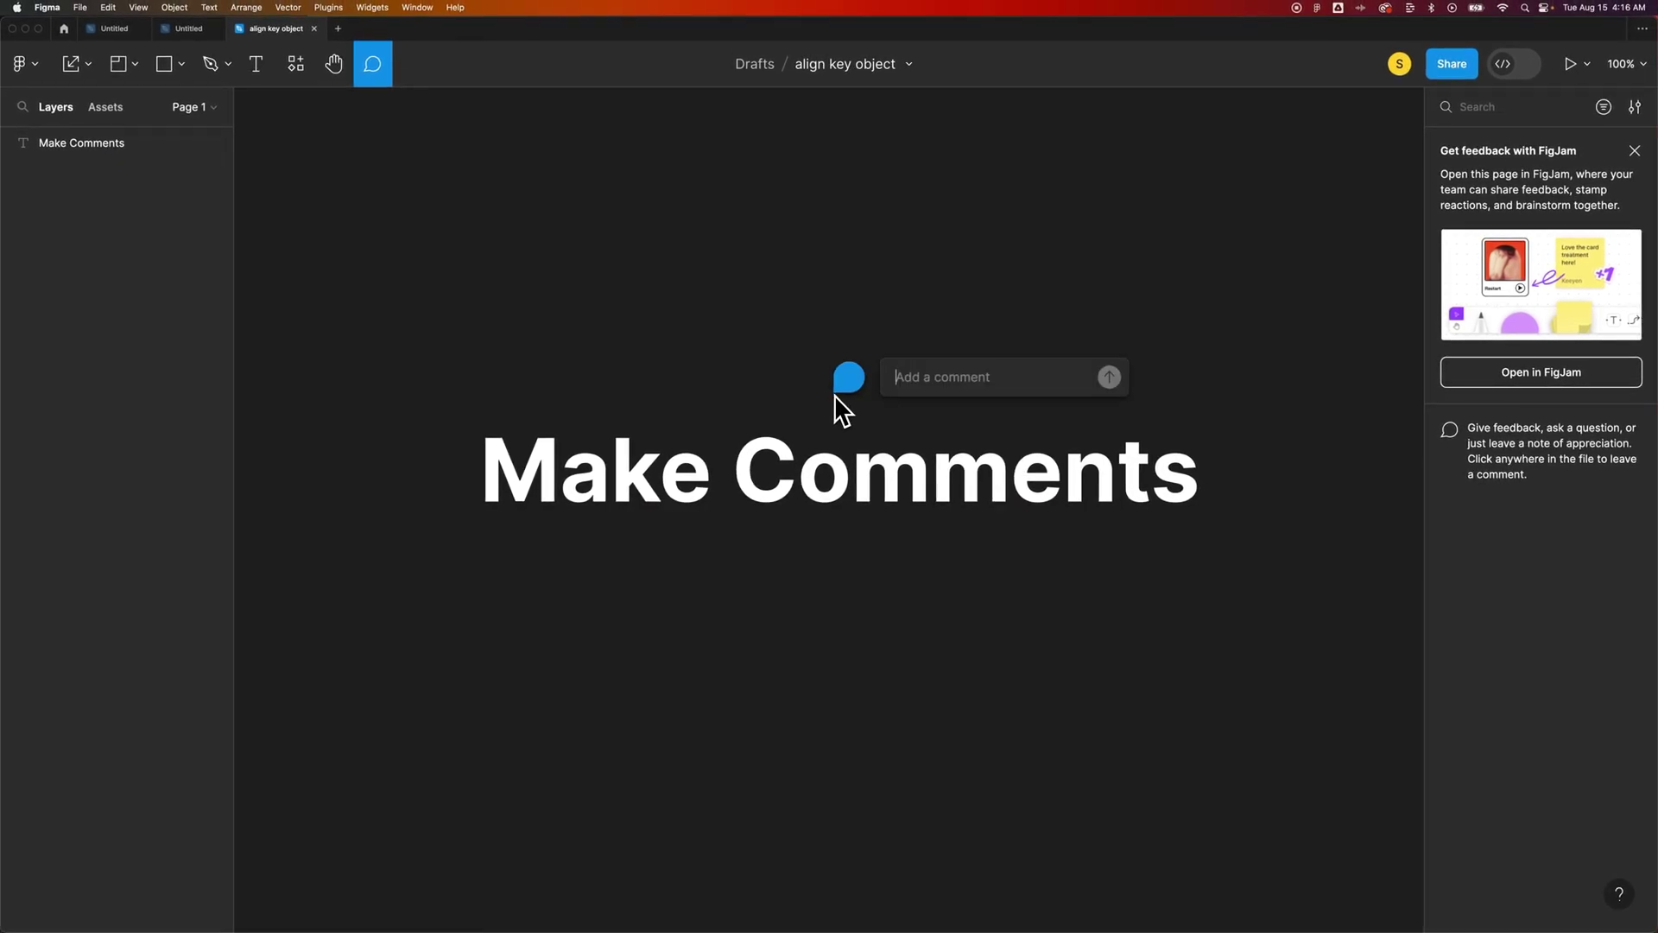
pyautogui.write('test')
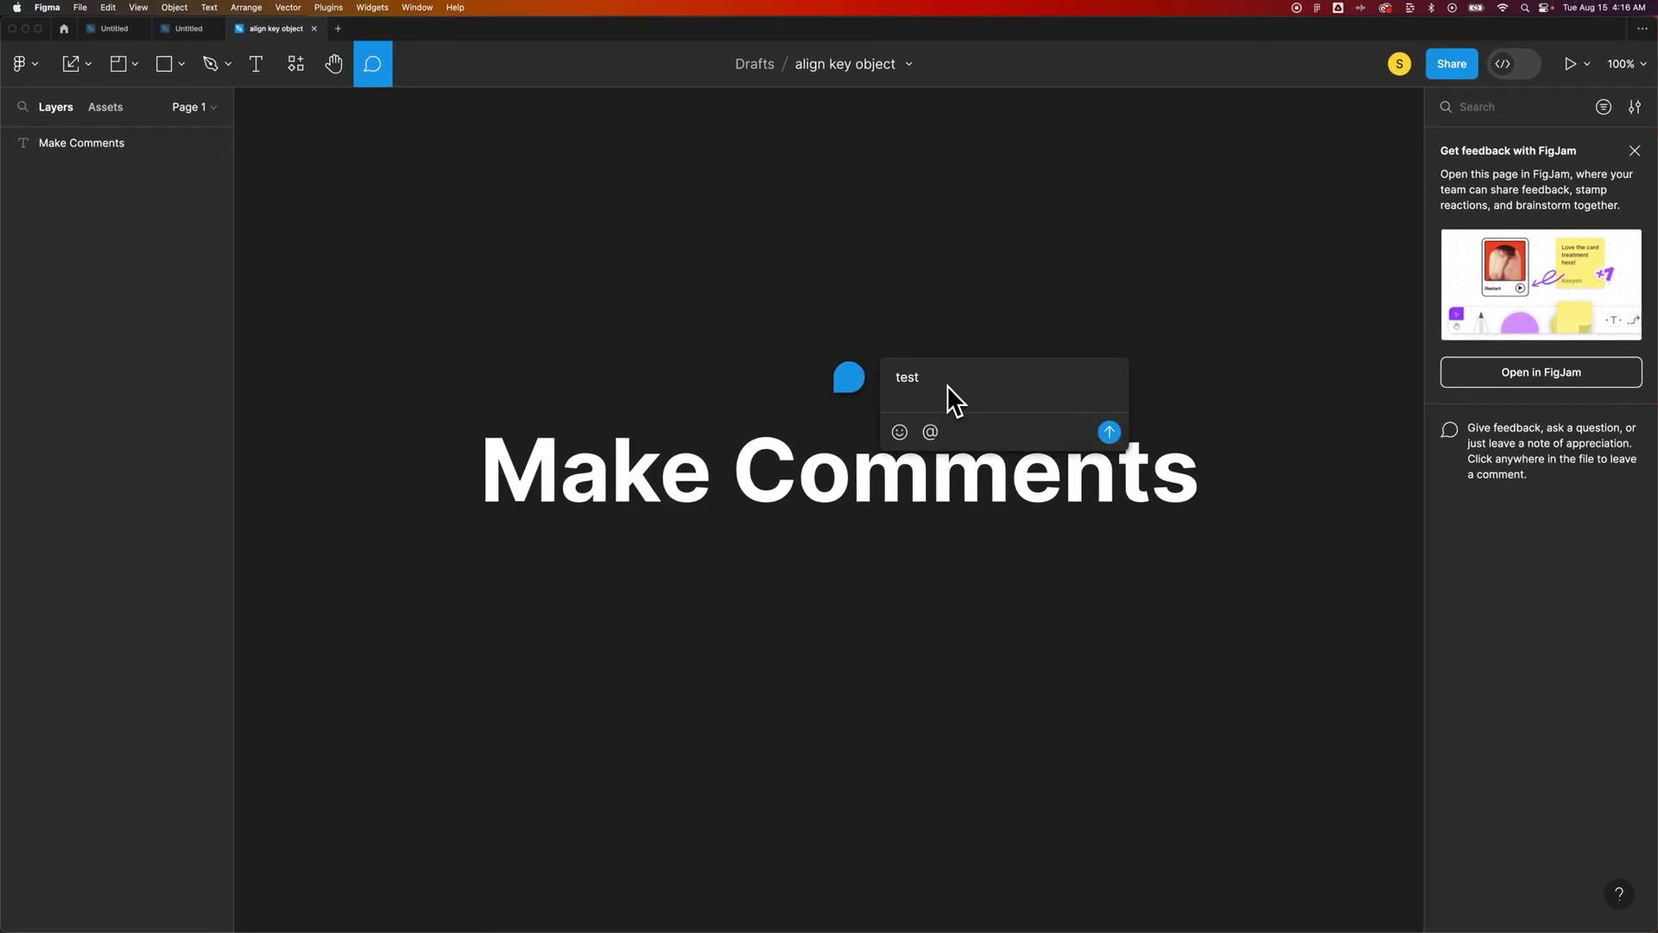
pyautogui.click(1108, 432)
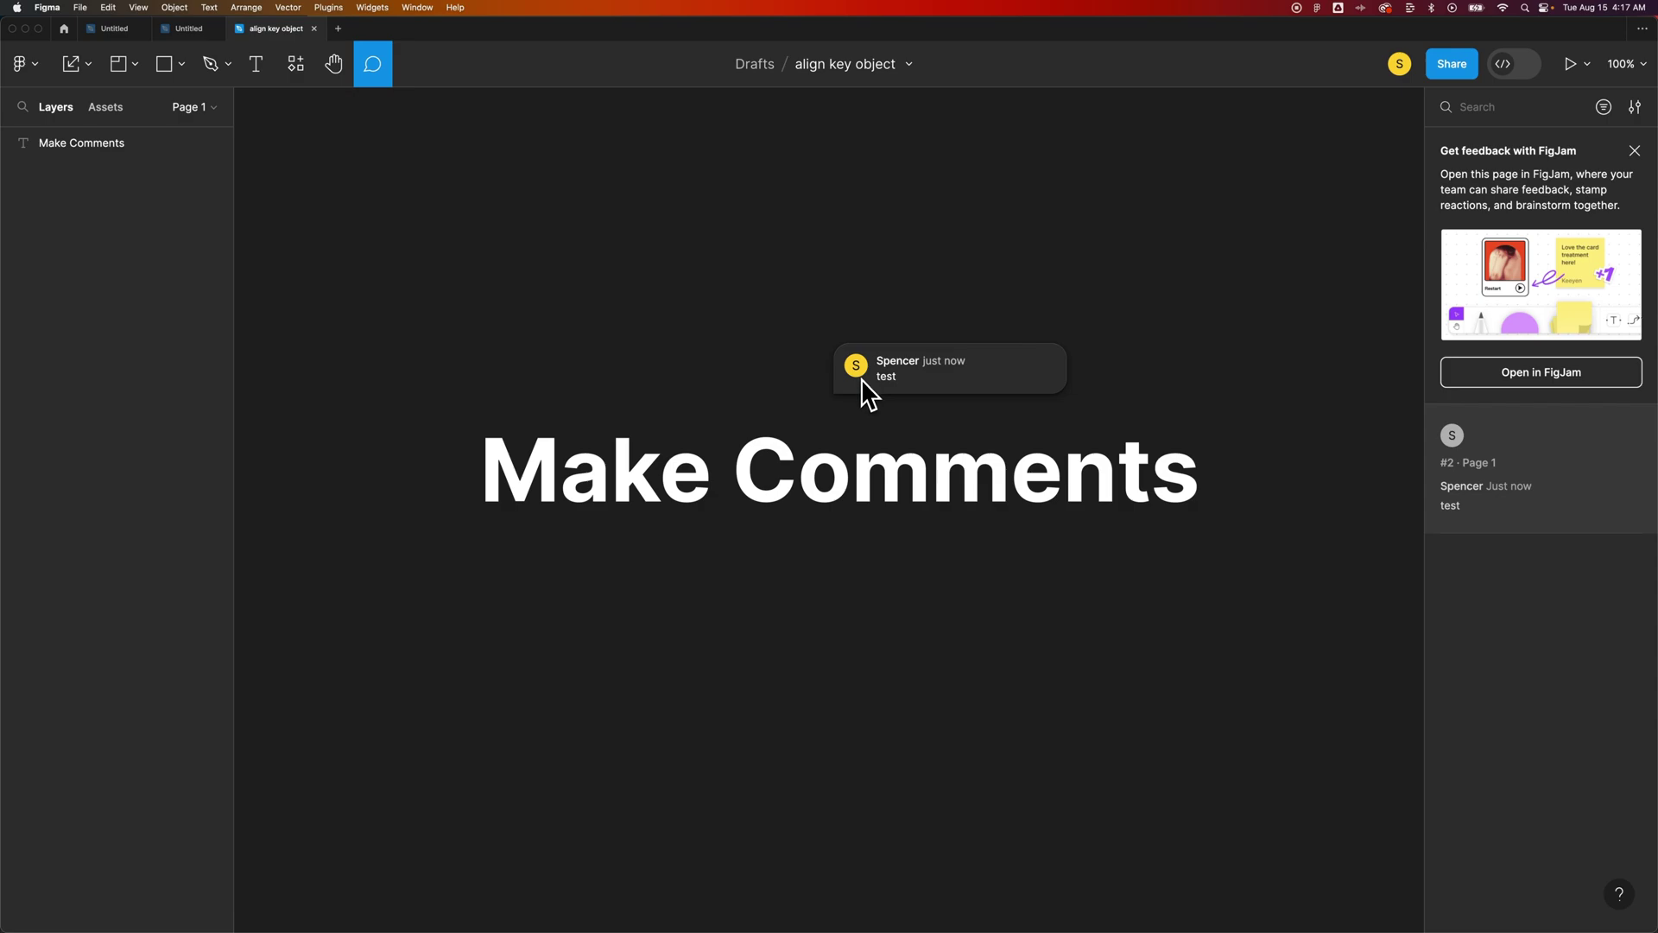
pyautogui.click(1634, 106)
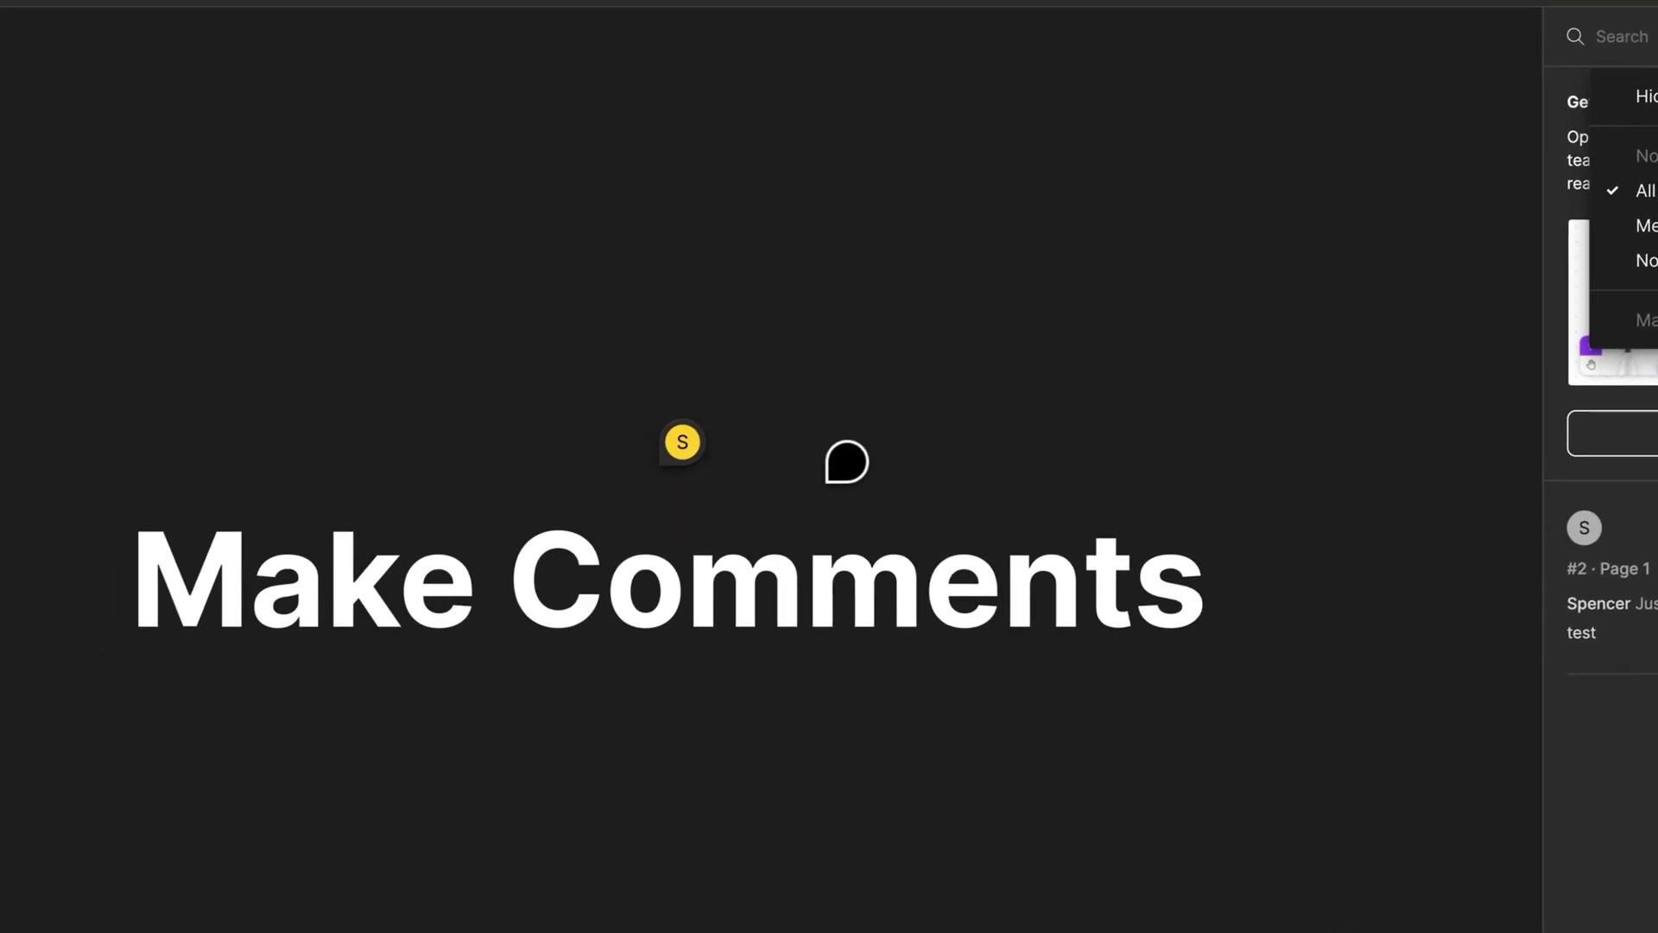
pyautogui.click(907, 446)
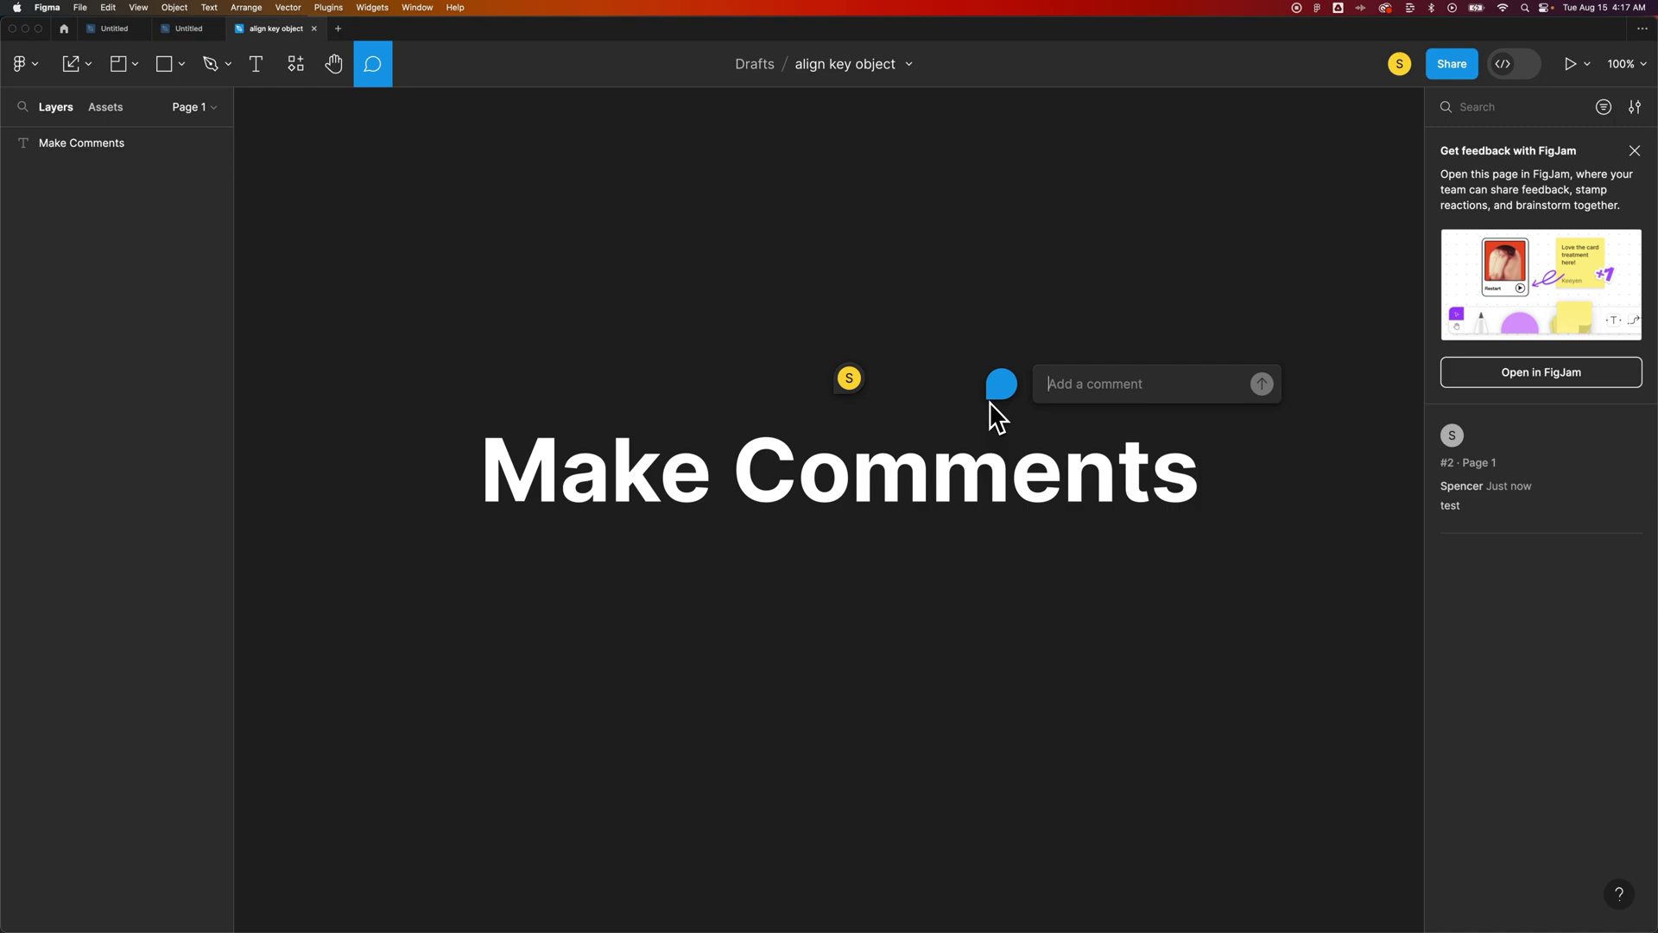
pyautogui.press('Escape')
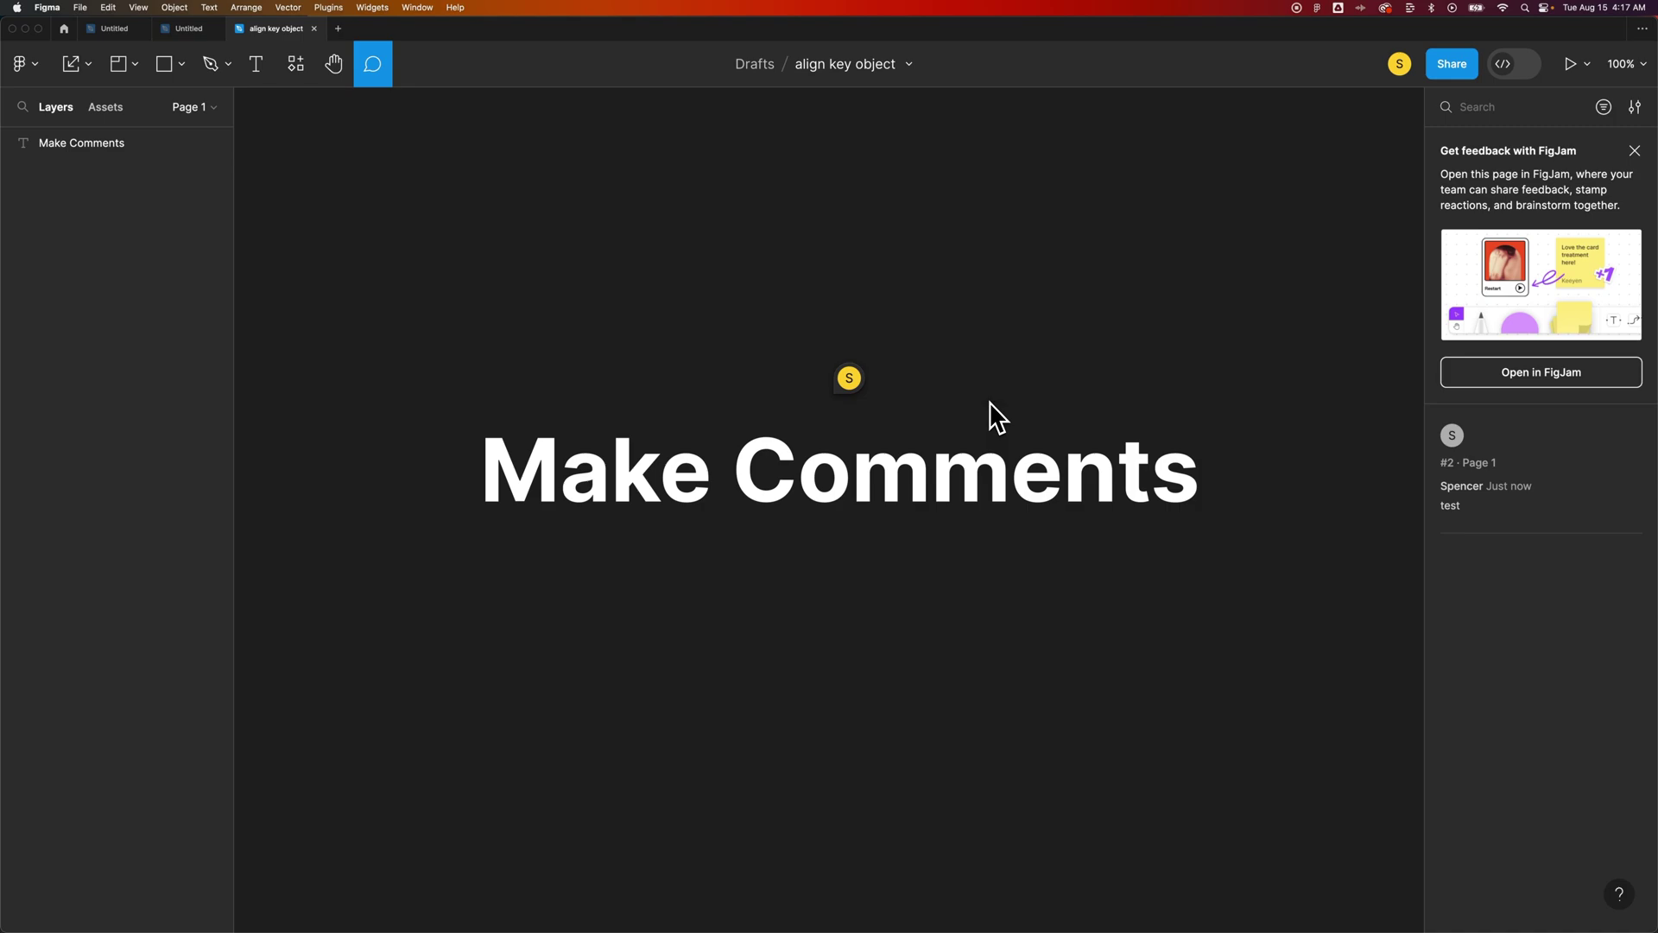